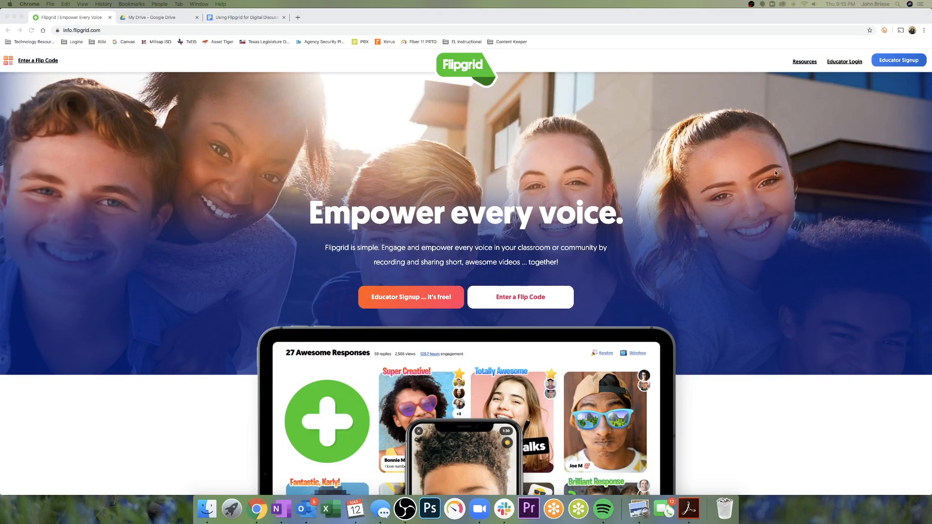
- Log in to the Flipgrid educator dashboard with the school Google account
click(842, 63)
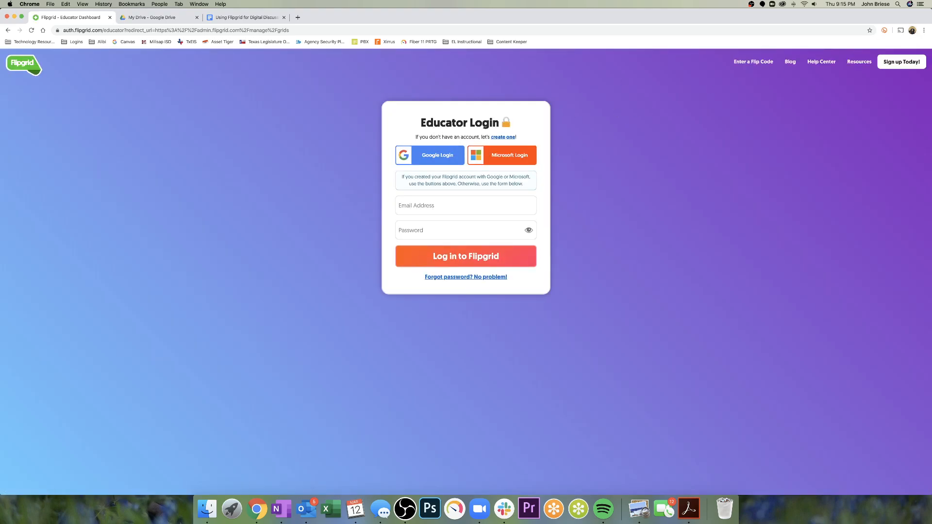
click(427, 156)
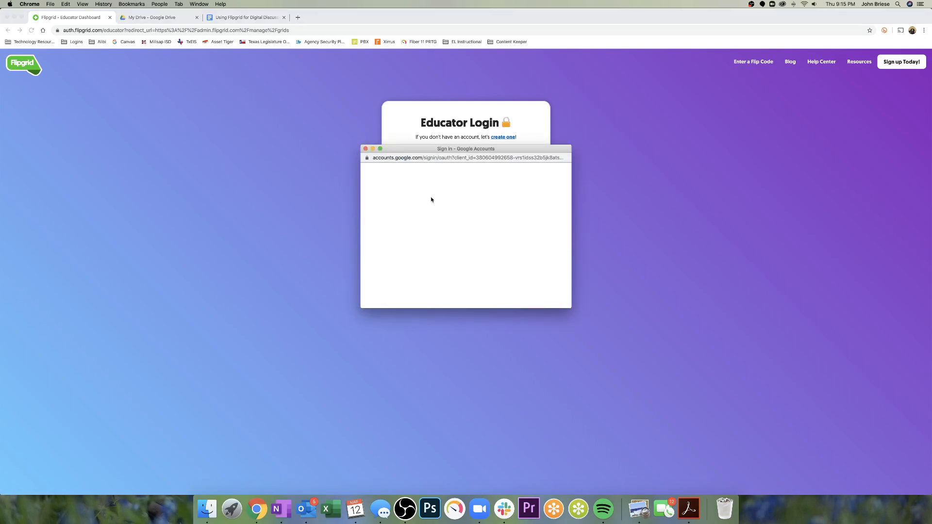
click(402, 238)
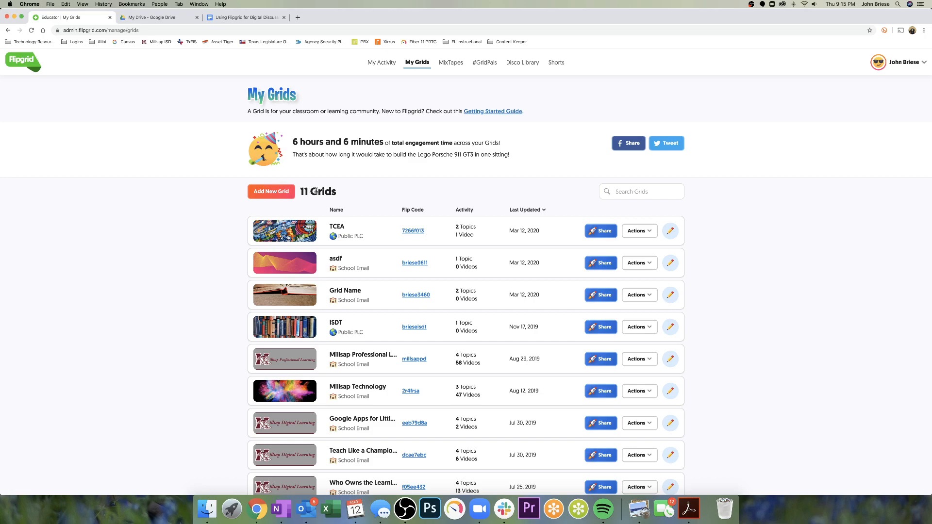
drag(334, 192, 300, 194)
click(341, 190)
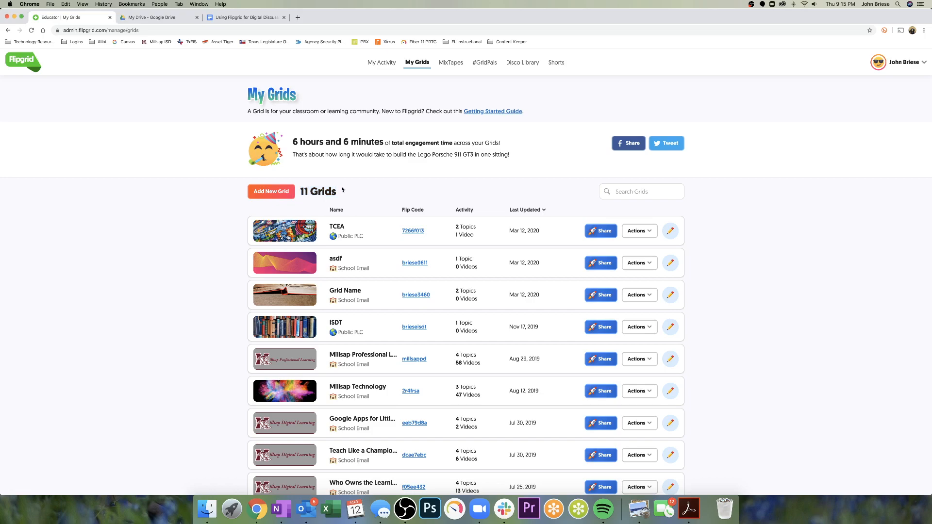
- Create a grid named "Grid" with School Email access, keeping the suggested flip code and school domain, and go to its details
click(275, 193)
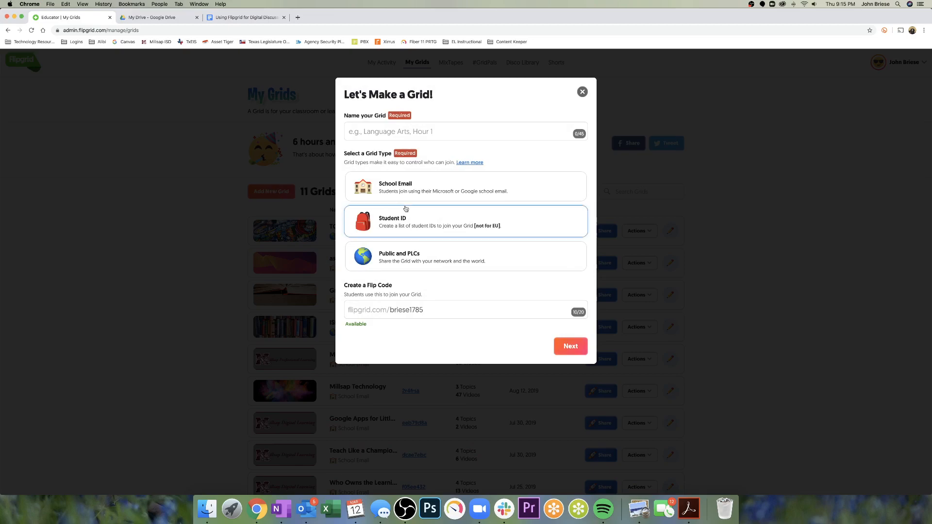
click(379, 133)
text(Grid)
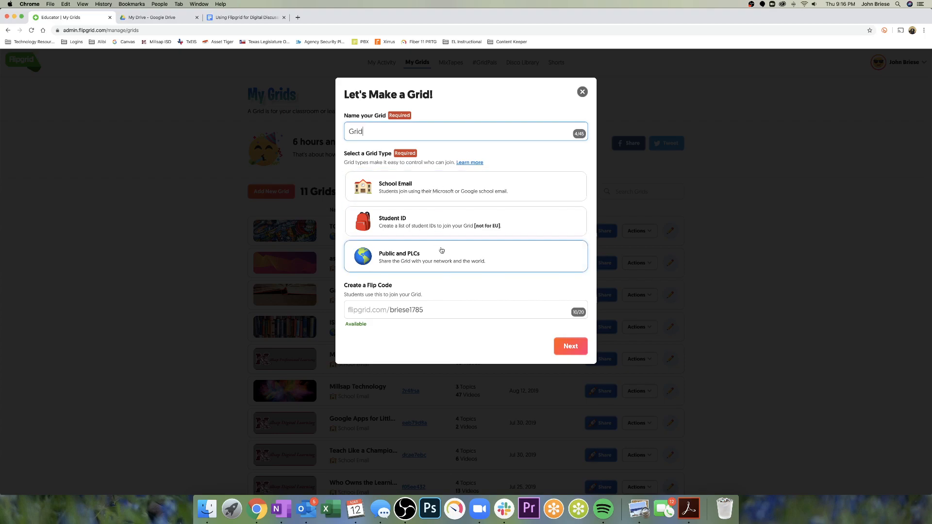
click(446, 190)
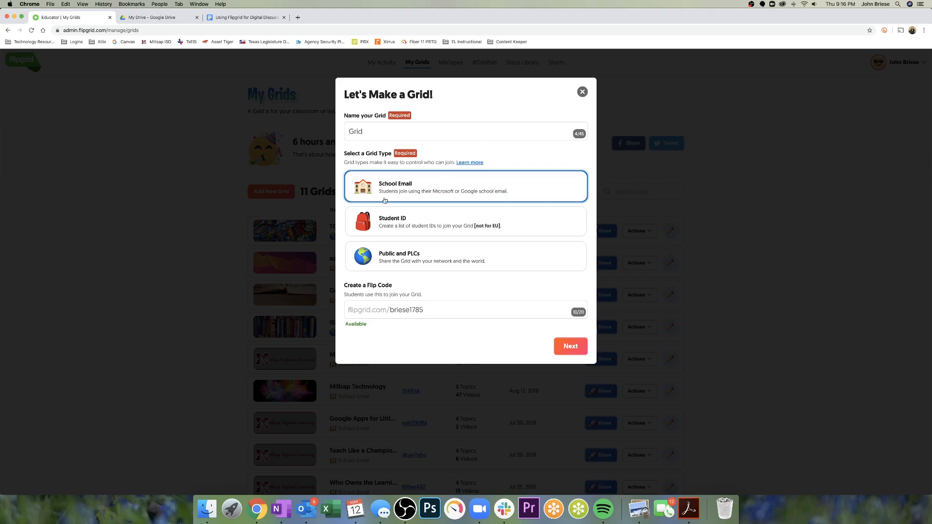
click(575, 352)
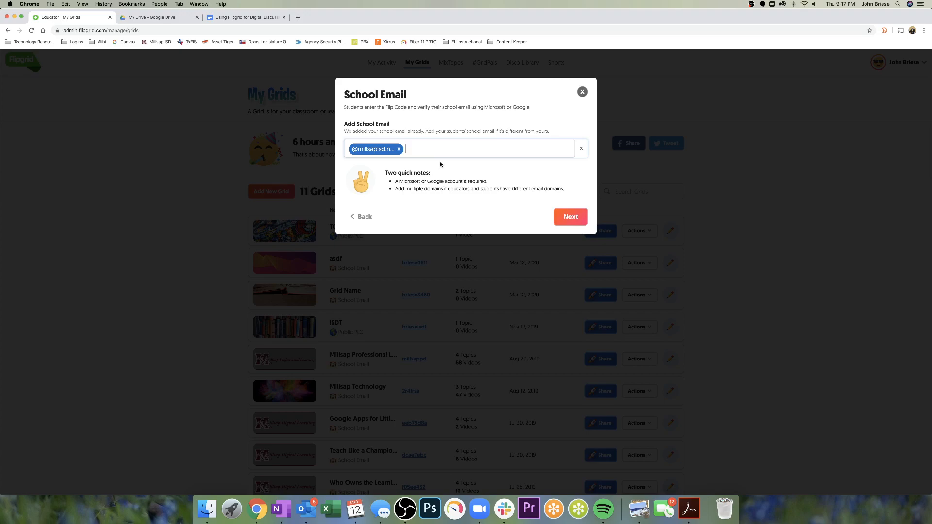
click(573, 220)
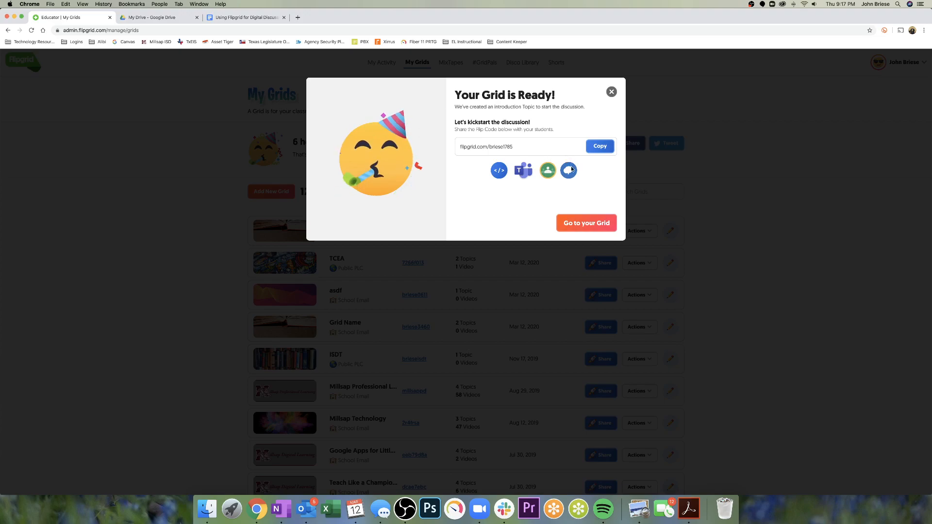
click(590, 223)
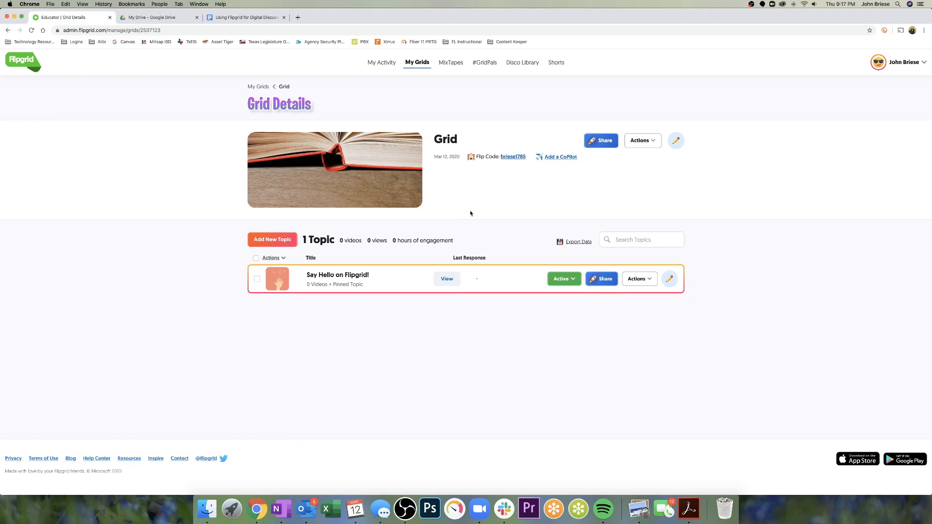
- Start a new topic in the grid titled "Question", keeping the recording time at 1 minute 30 seconds
click(276, 240)
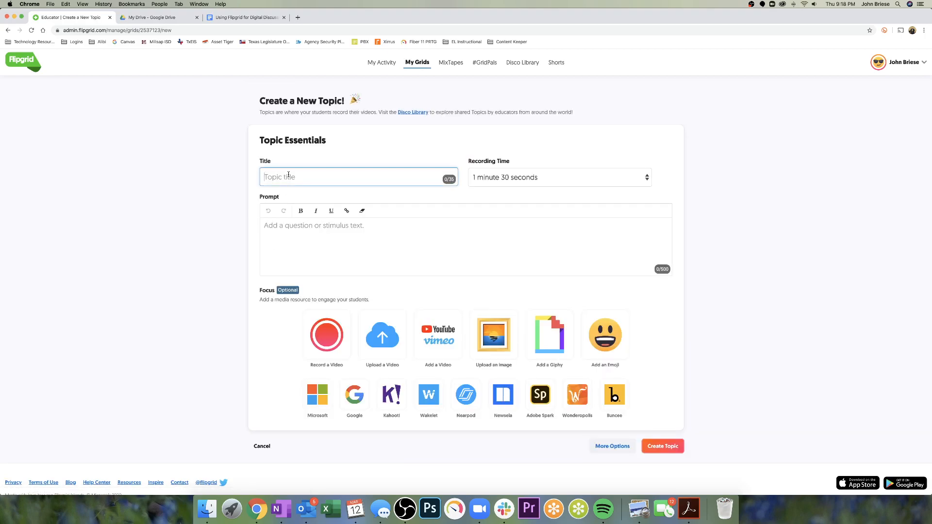
text(Question)
click(293, 229)
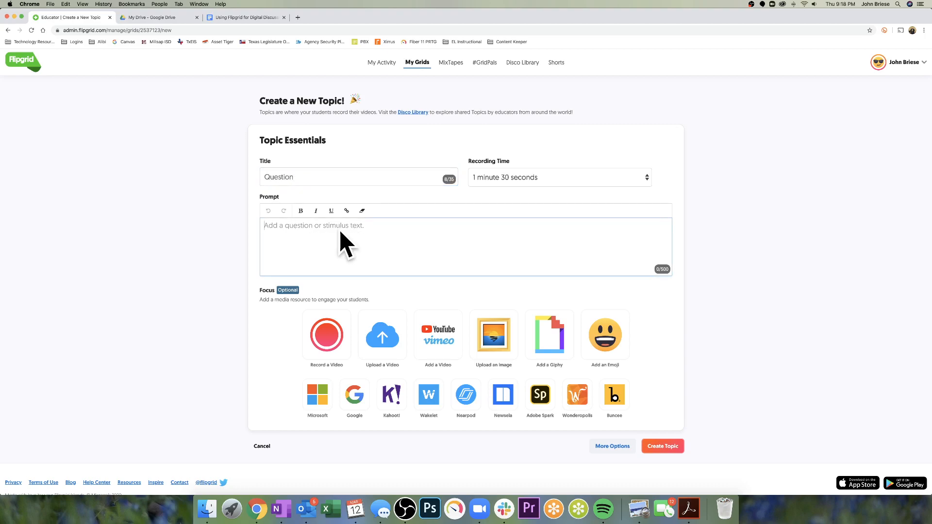
click(647, 179)
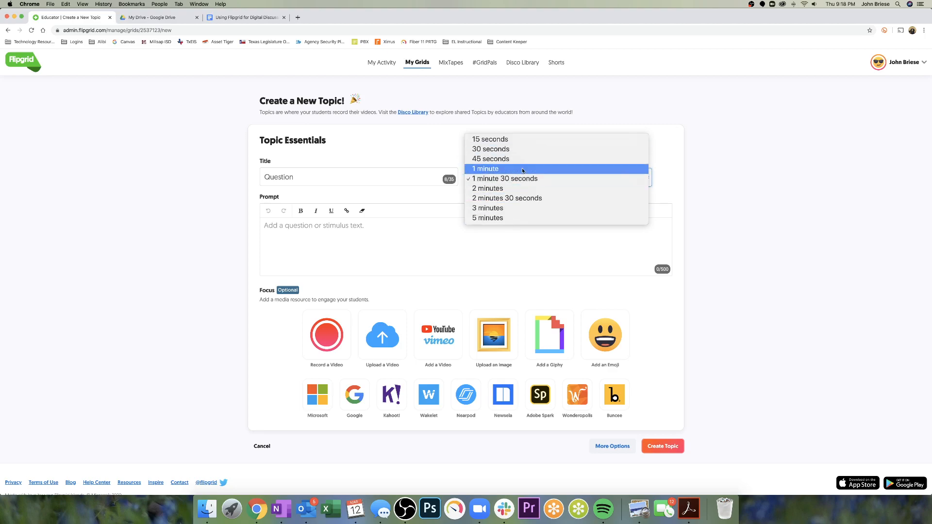
click(399, 206)
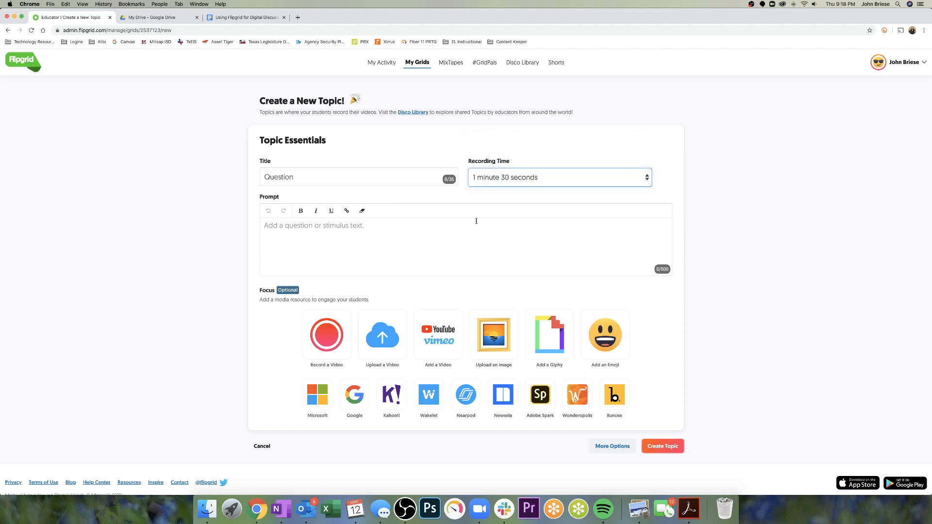
- Expand the topic's additional options and review the tip, attachment and topic status settings
click(607, 446)
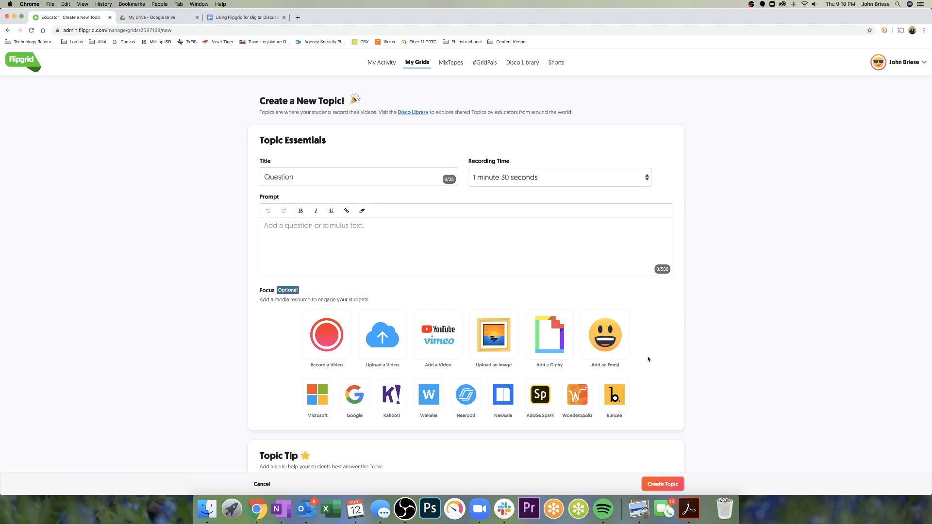
scroll(469, 291, down, 5)
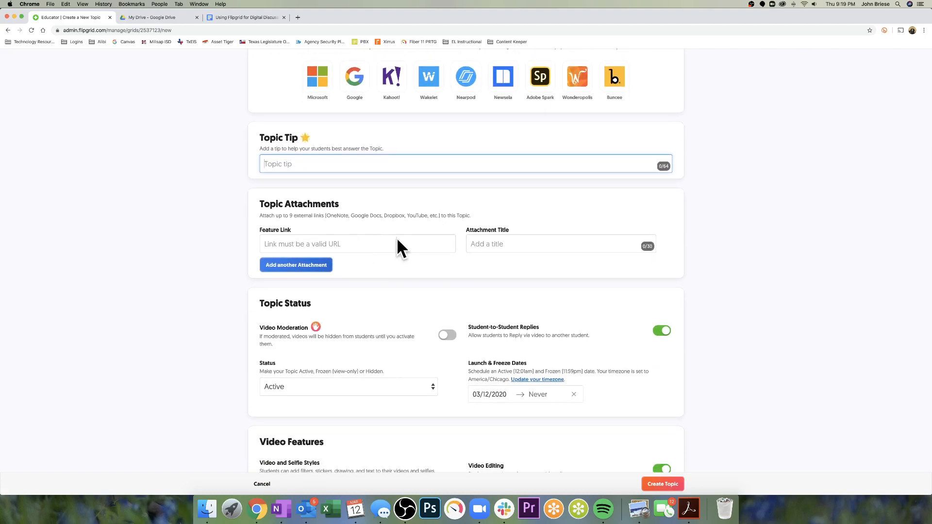
scroll(407, 245, down, 1)
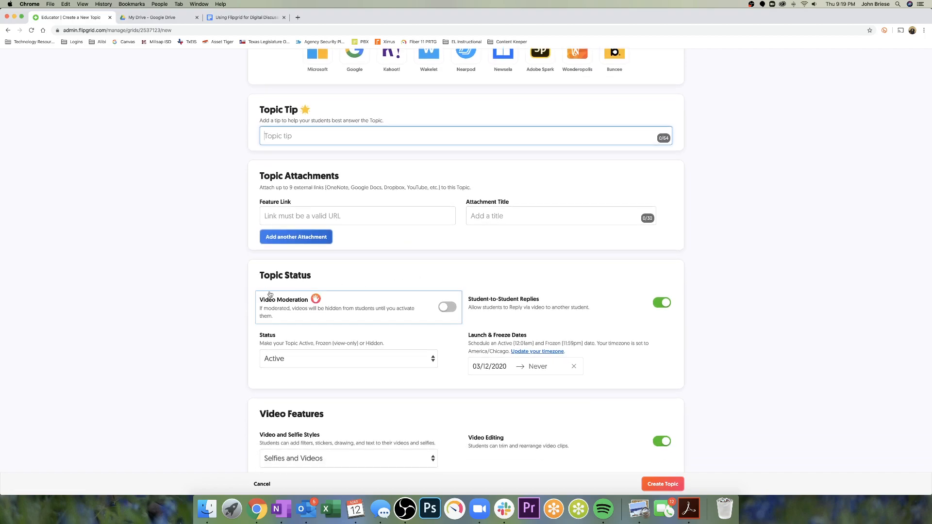
scroll(265, 295, down, 1)
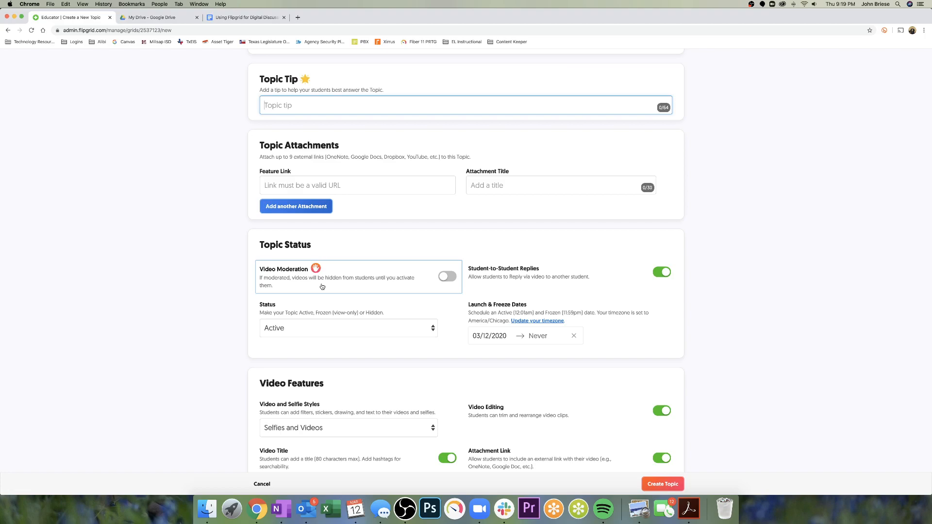
scroll(421, 249, up, 6)
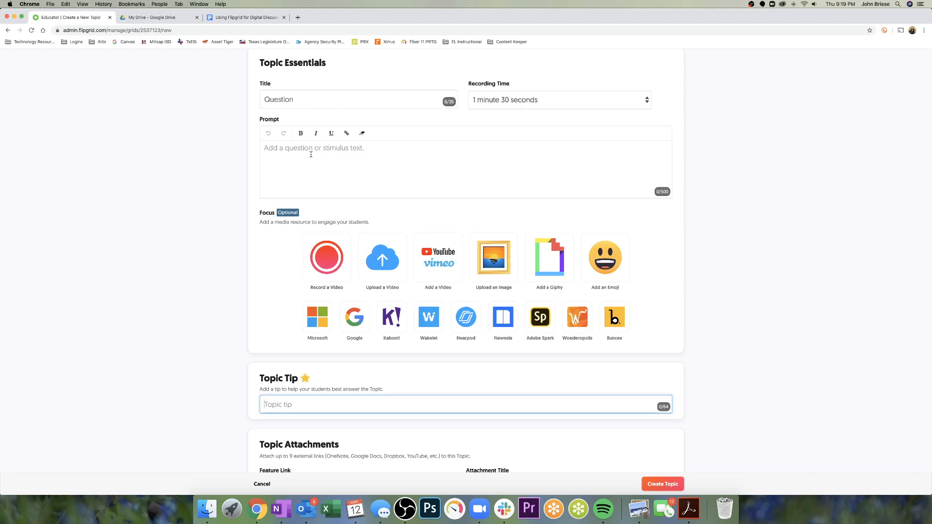
scroll(369, 154, down, 5)
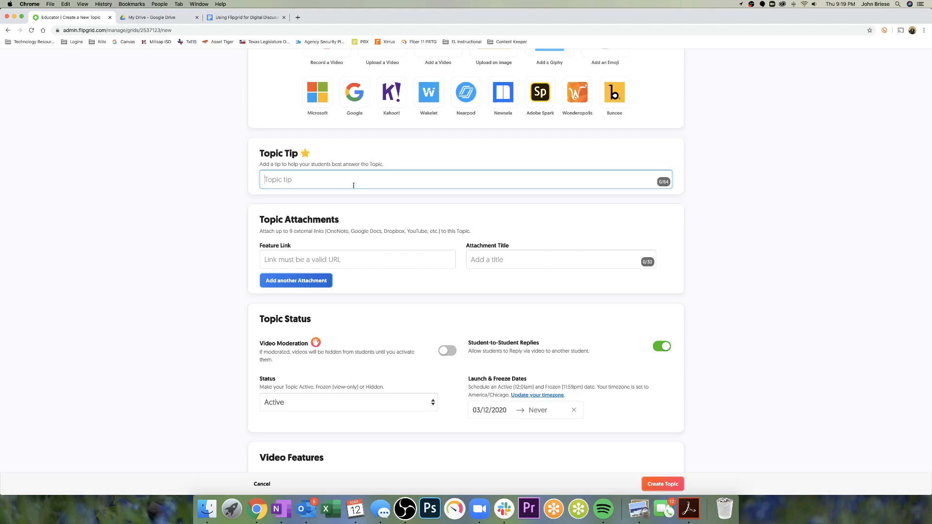
scroll(356, 178, down, 2)
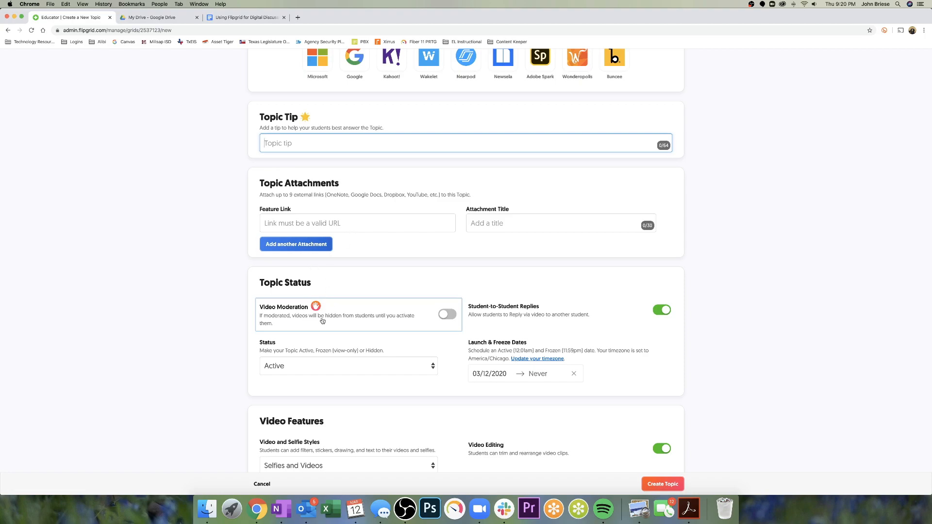
- Turn video moderation on for the topic and switch it back off
click(451, 316)
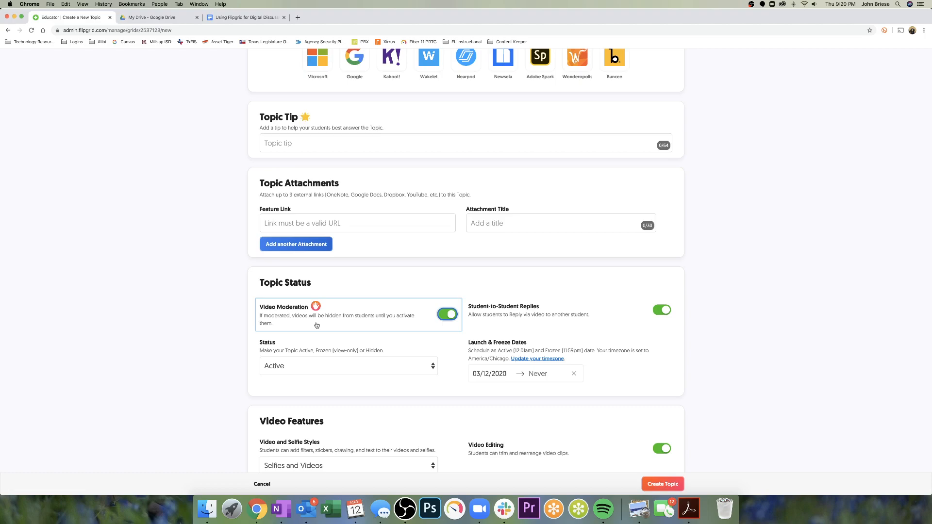
click(448, 316)
- Review the topic's prompt and media focus choices, along with its status and video feature settings
scroll(396, 286, up, 2)
scroll(398, 282, up, 5)
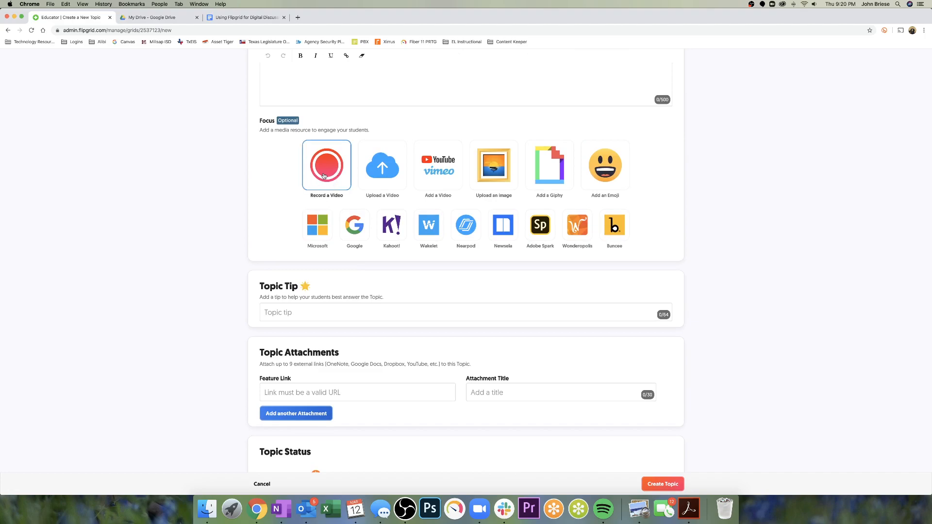
scroll(321, 176, up, 3)
scroll(266, 212, up, 2)
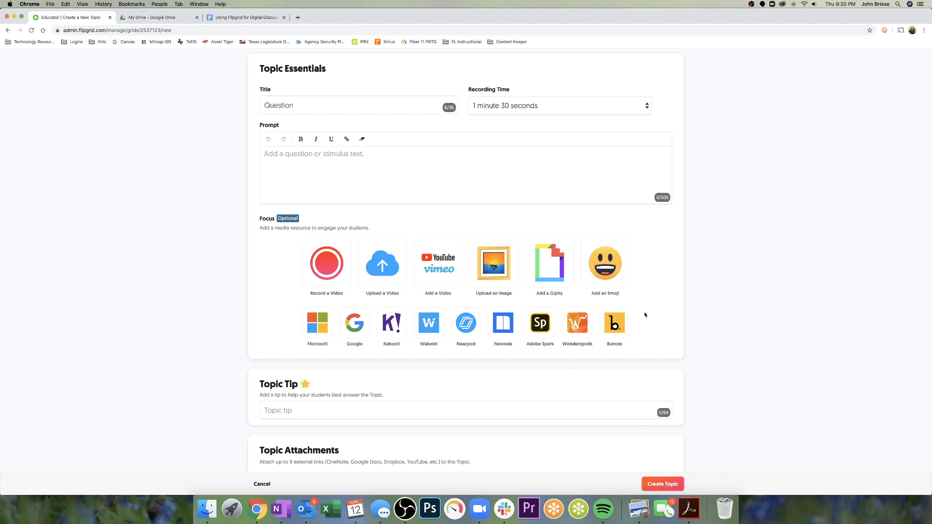
scroll(643, 315, down, 5)
scroll(645, 316, down, 2)
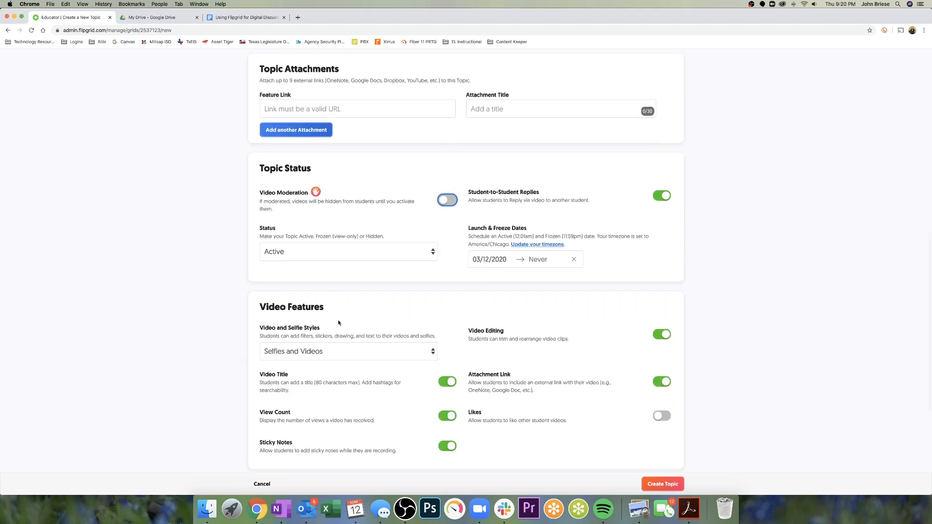
scroll(465, 315, up, 8)
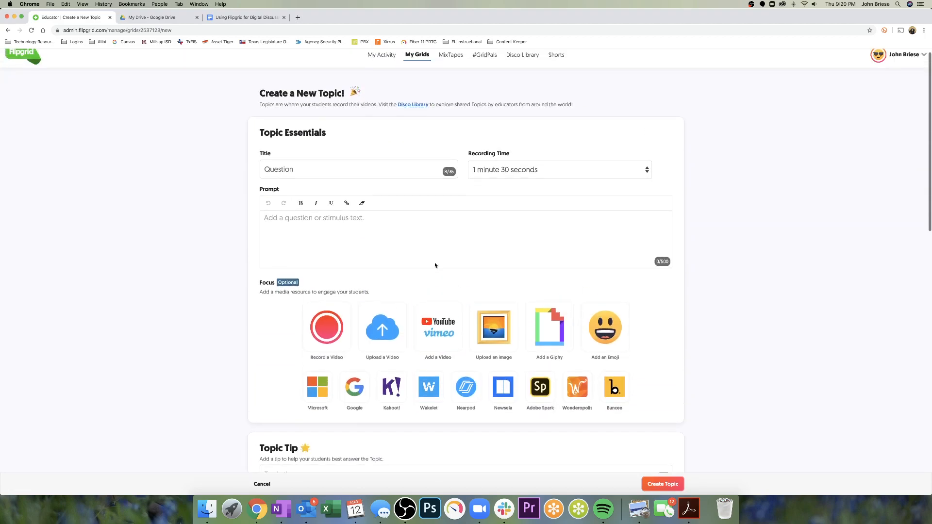
- Enter "Question" as the topic's required prompt, create the topic and dismiss its sharing dialog
click(671, 485)
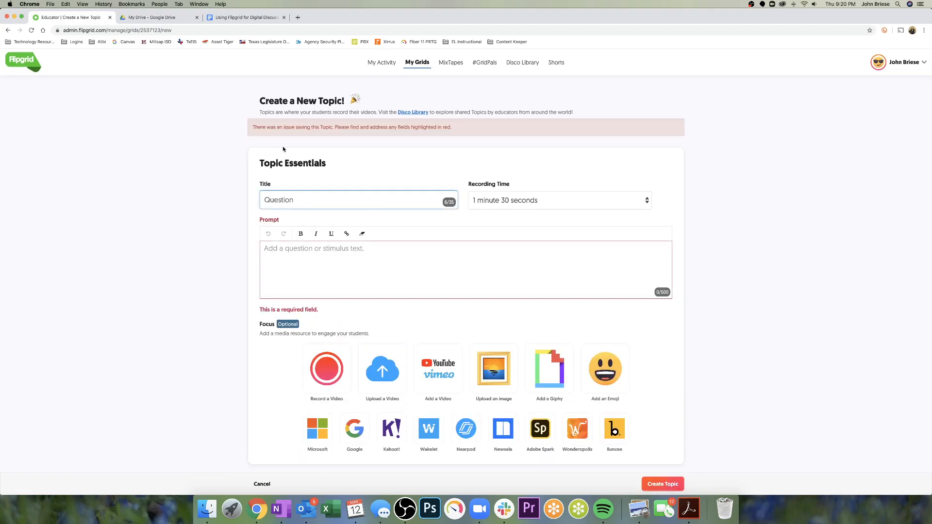
click(311, 257)
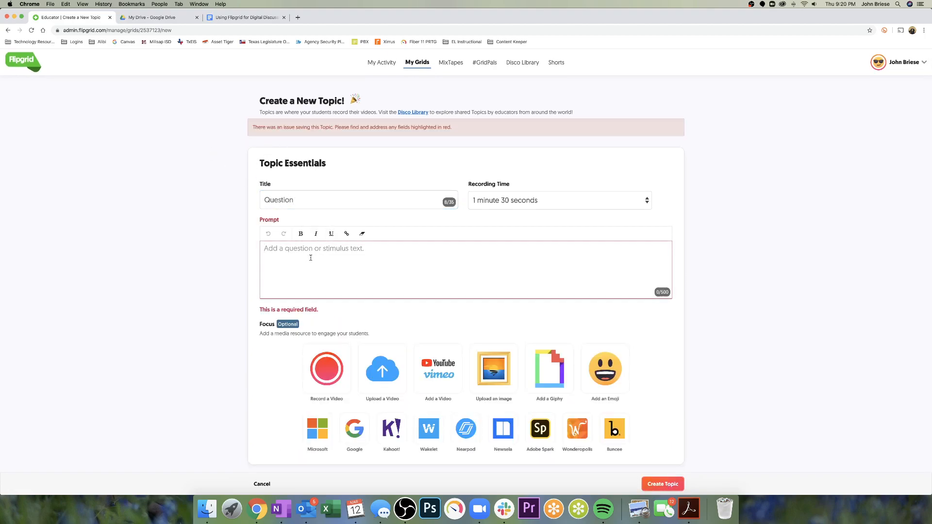
text(Question)
click(661, 484)
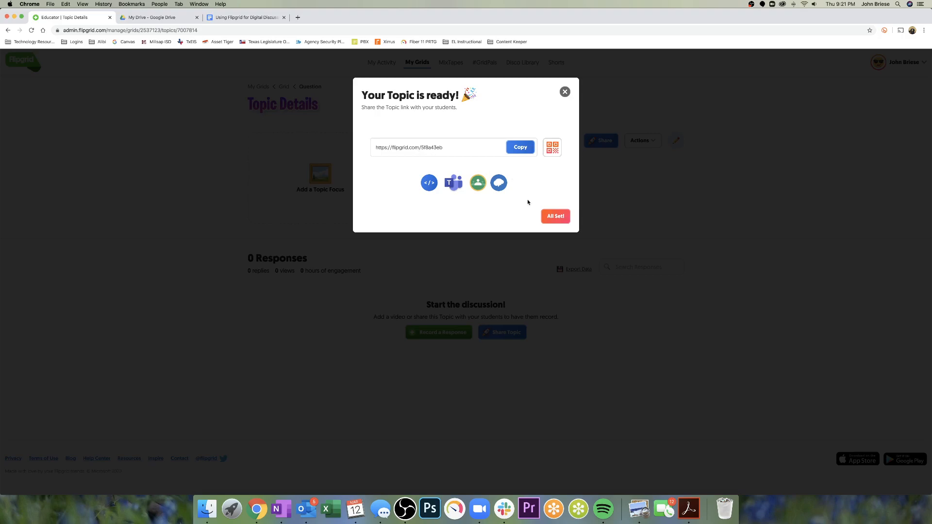
click(565, 219)
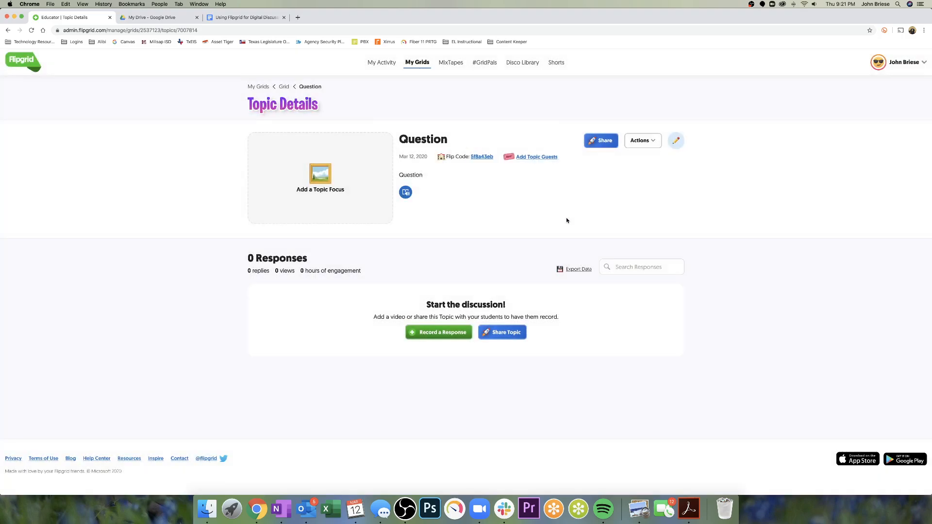
- Open the topic's student page through its flip code and sign in with the school Google account
click(483, 157)
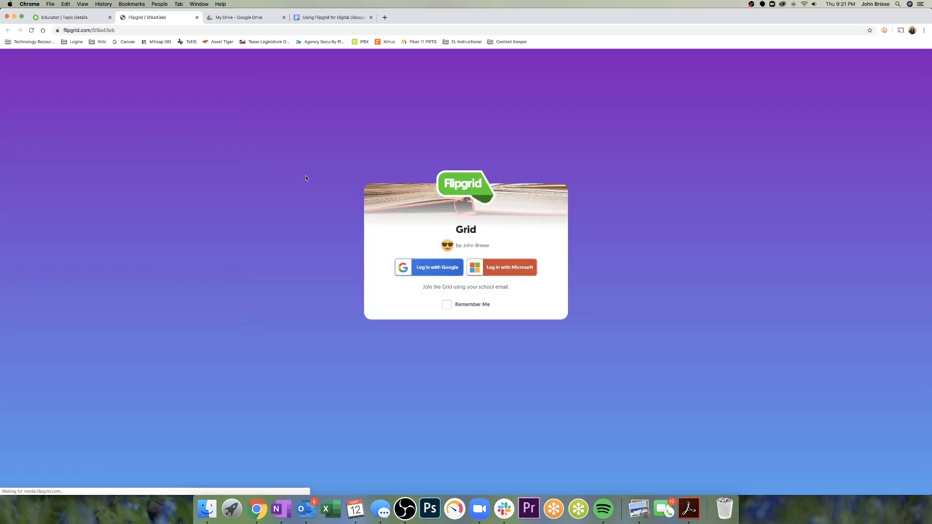
click(434, 271)
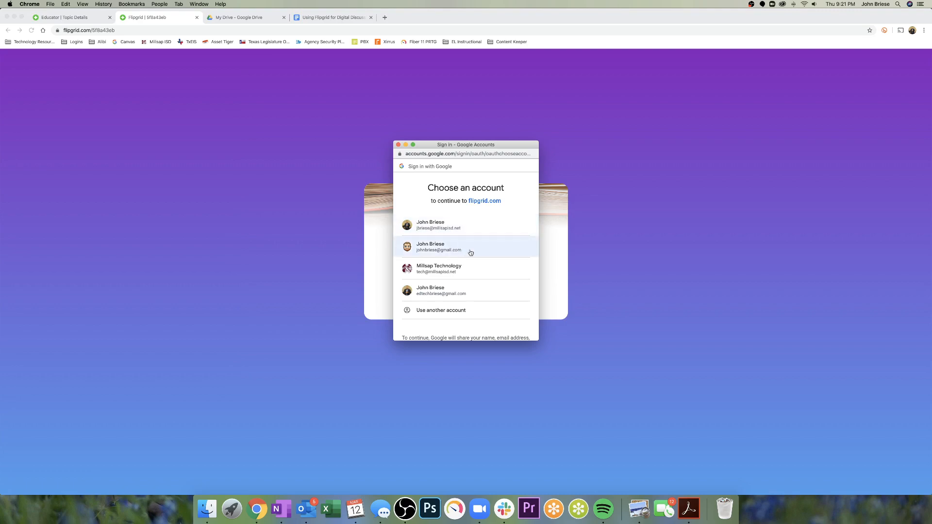
click(453, 229)
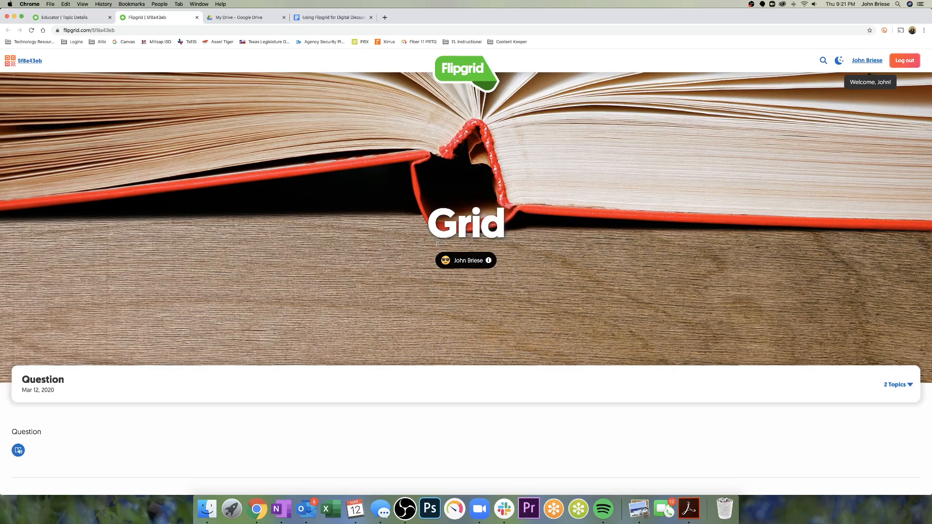
- Open the video recorder to add a response to the "Question" topic
scroll(374, 269, down, 5)
scroll(374, 271, down, 2)
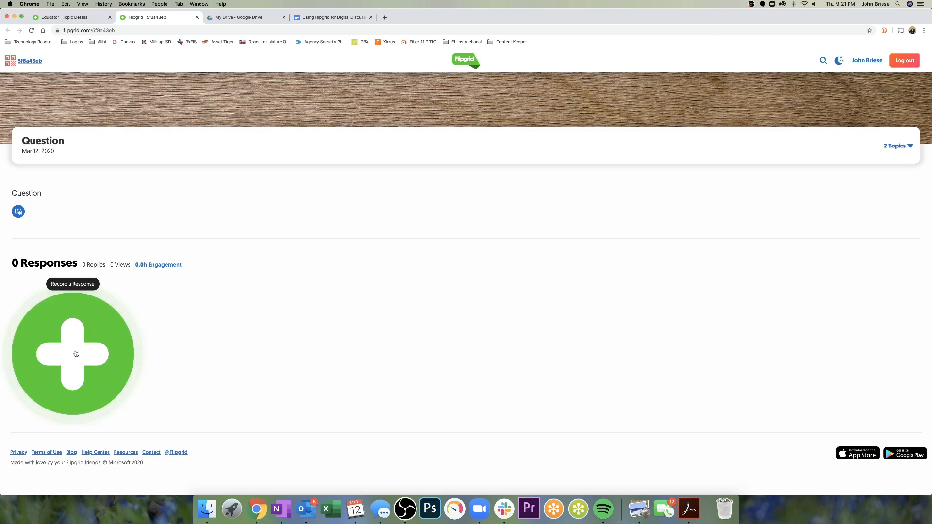
click(78, 352)
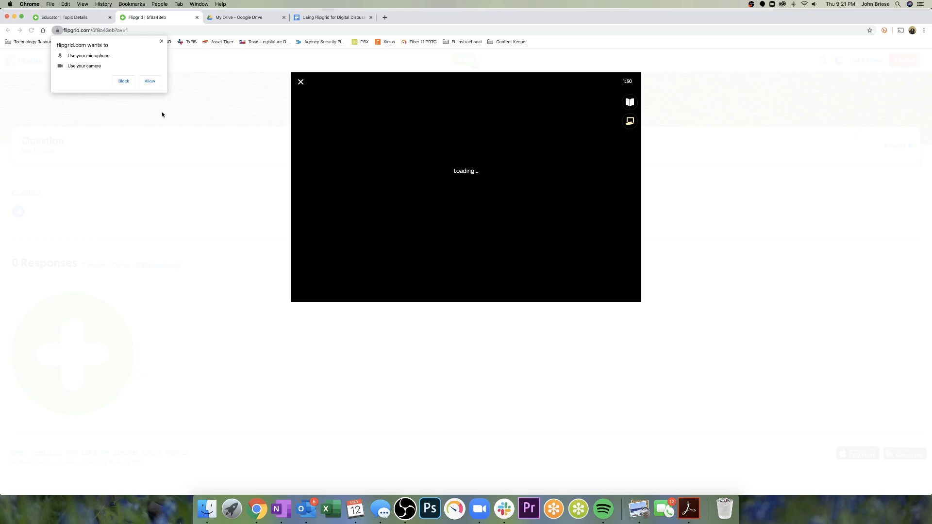
- Grant the Flipgrid site and Google Chrome access to the camera and microphone
click(148, 84)
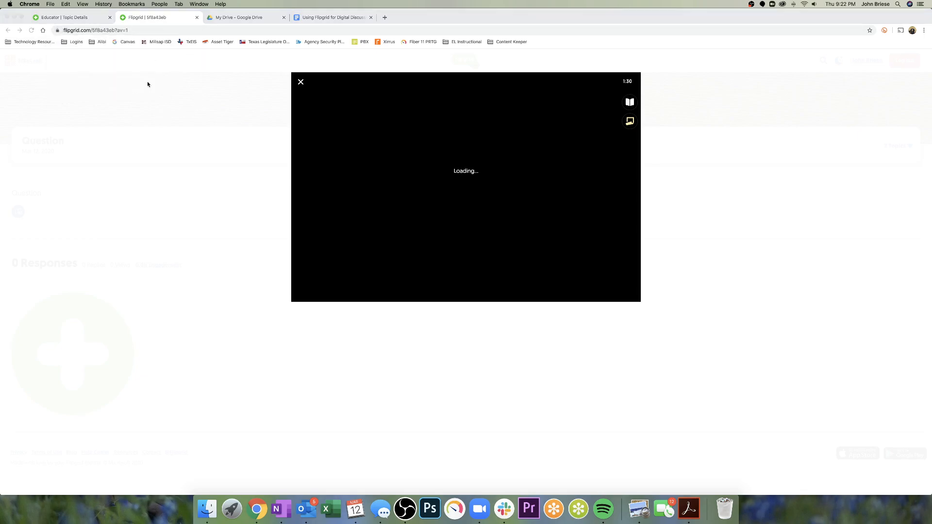
click(525, 164)
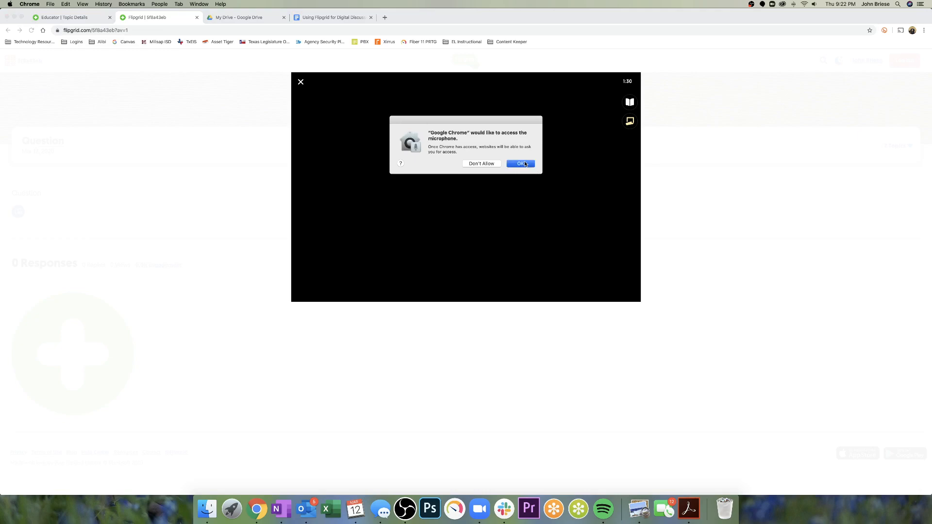
click(525, 164)
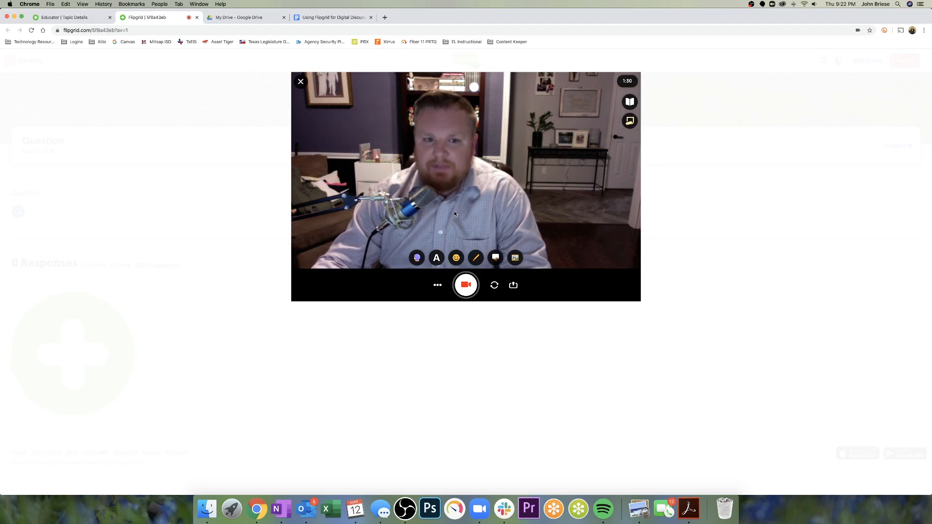
- Record a video response of about 36 seconds, proceed to its review and pause the playback
click(466, 288)
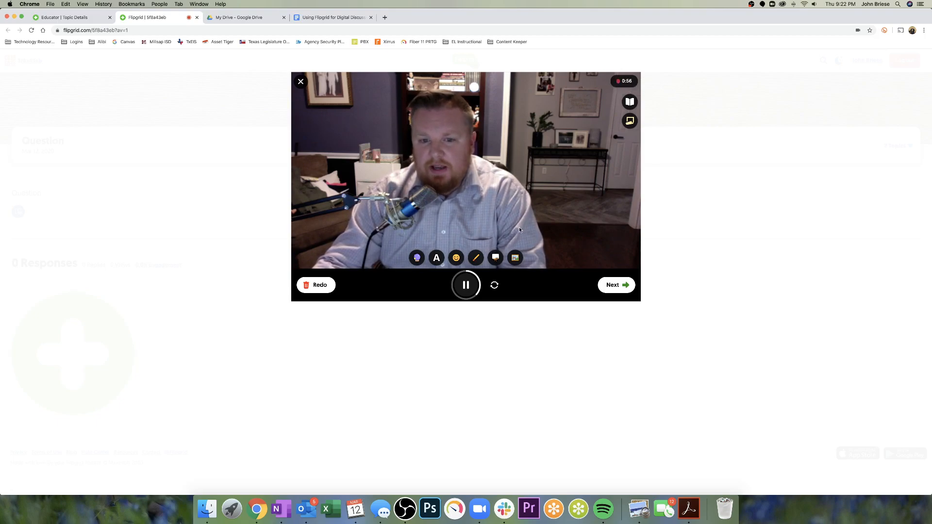
click(467, 286)
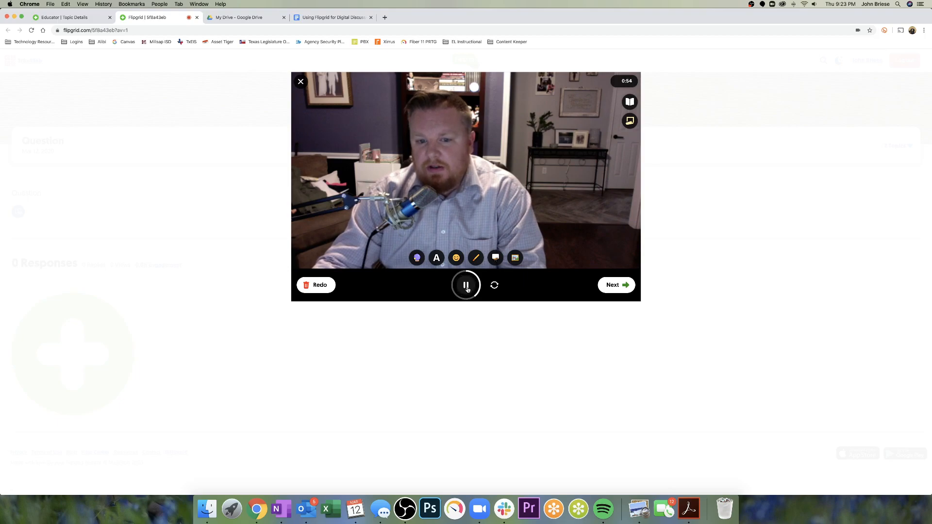
click(627, 286)
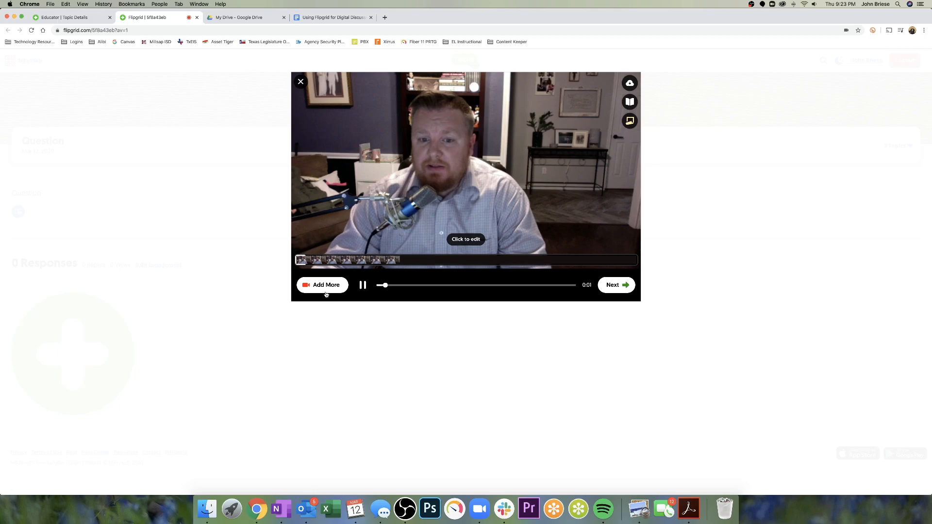
click(362, 285)
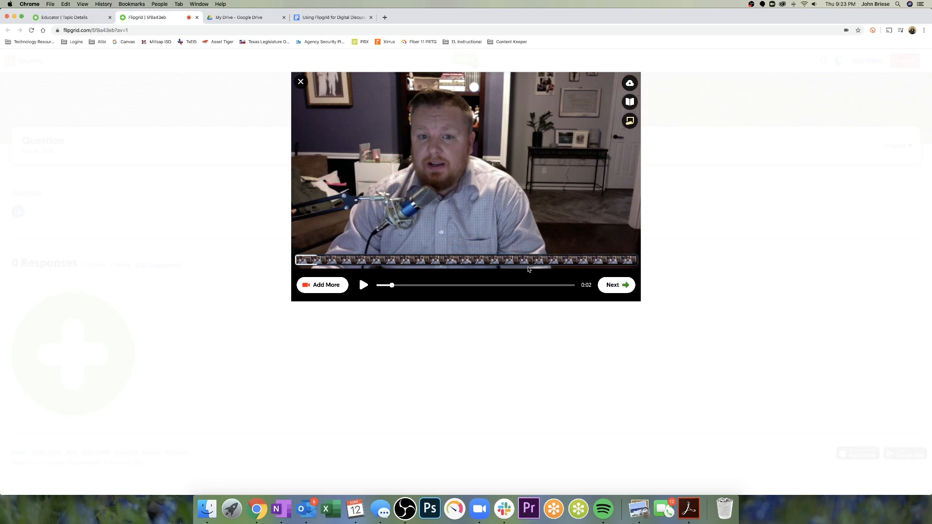
- Continue to the selfie stage, take a cover selfie for the response and retake it once
click(613, 287)
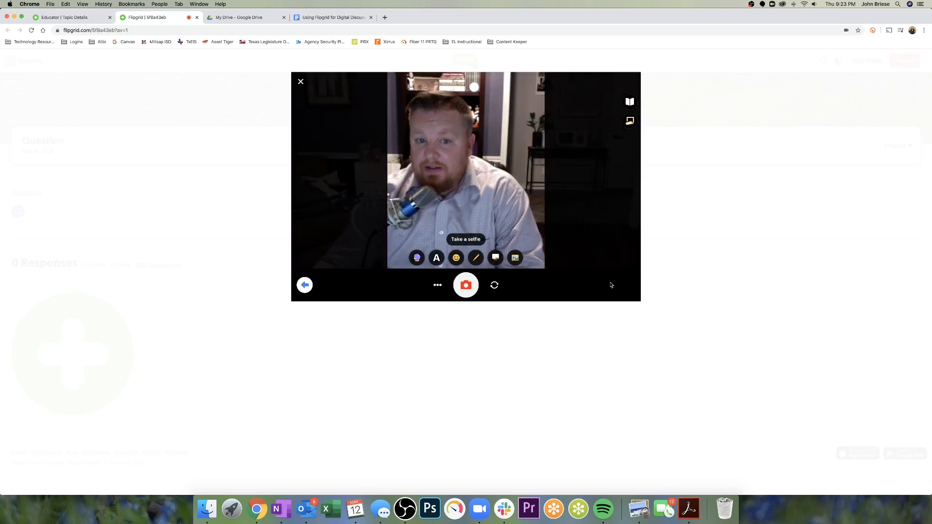
click(463, 282)
click(322, 285)
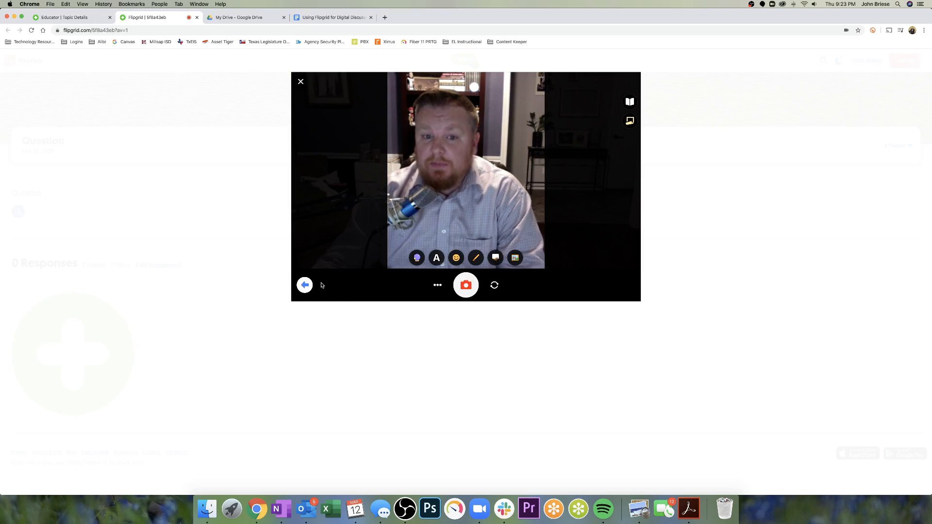
click(467, 285)
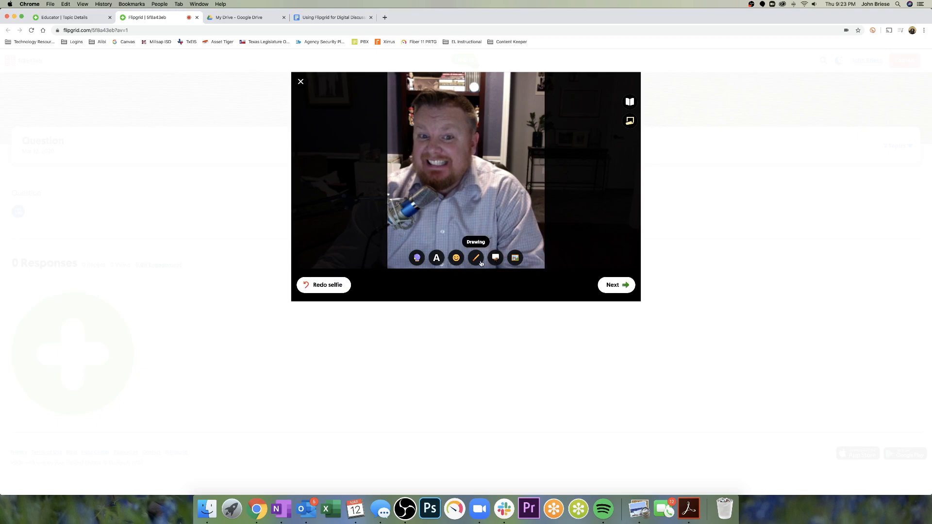
- Accept the selfie and submit the video with the display name filled in, leaving the optional title and link empty
click(614, 285)
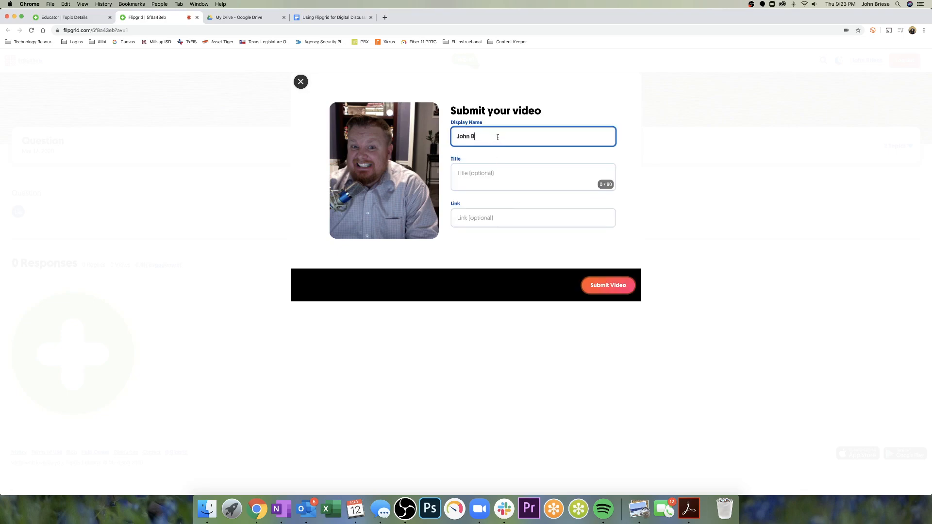
click(615, 286)
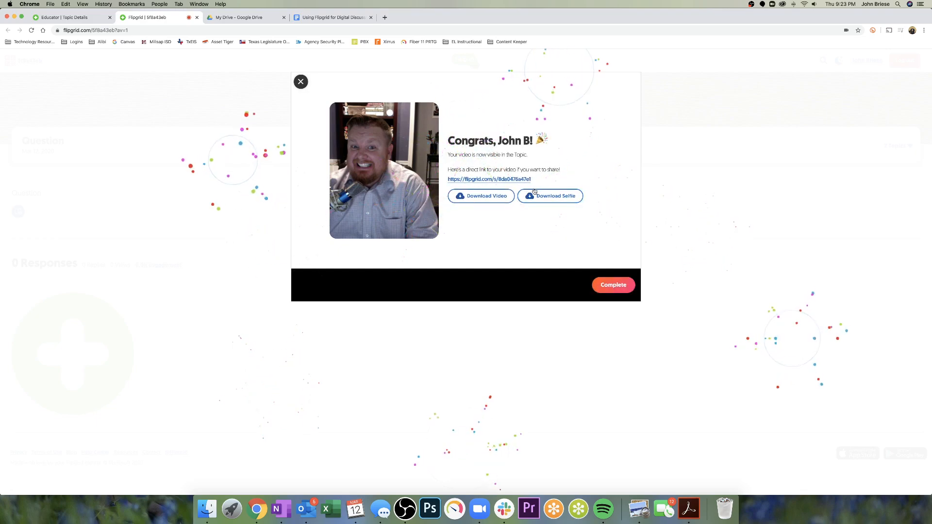
- Return to the educator's Topic Details page for "Question" and reload it to check for the submitted response
click(64, 19)
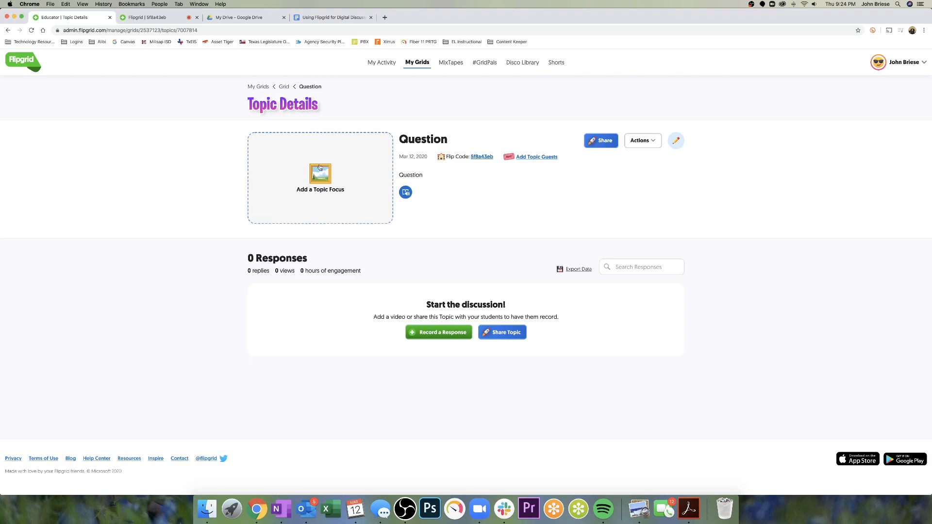
click(31, 30)
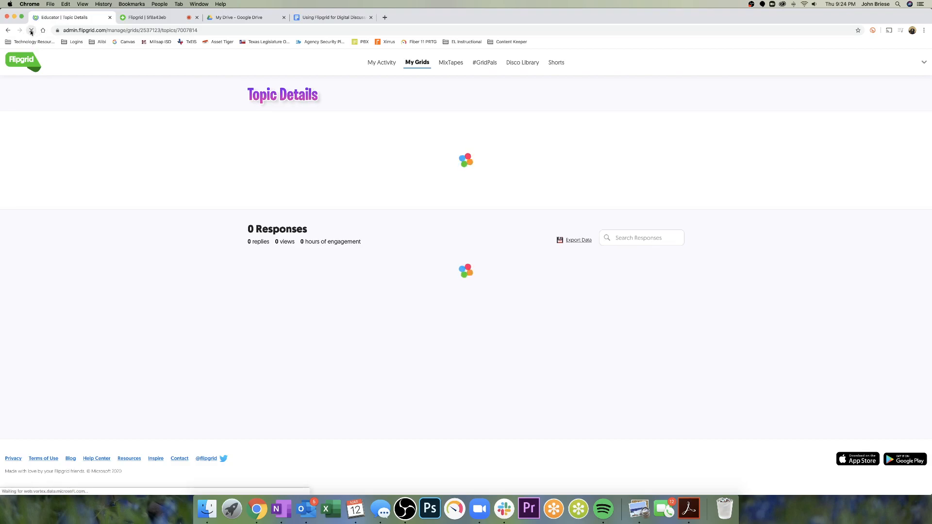